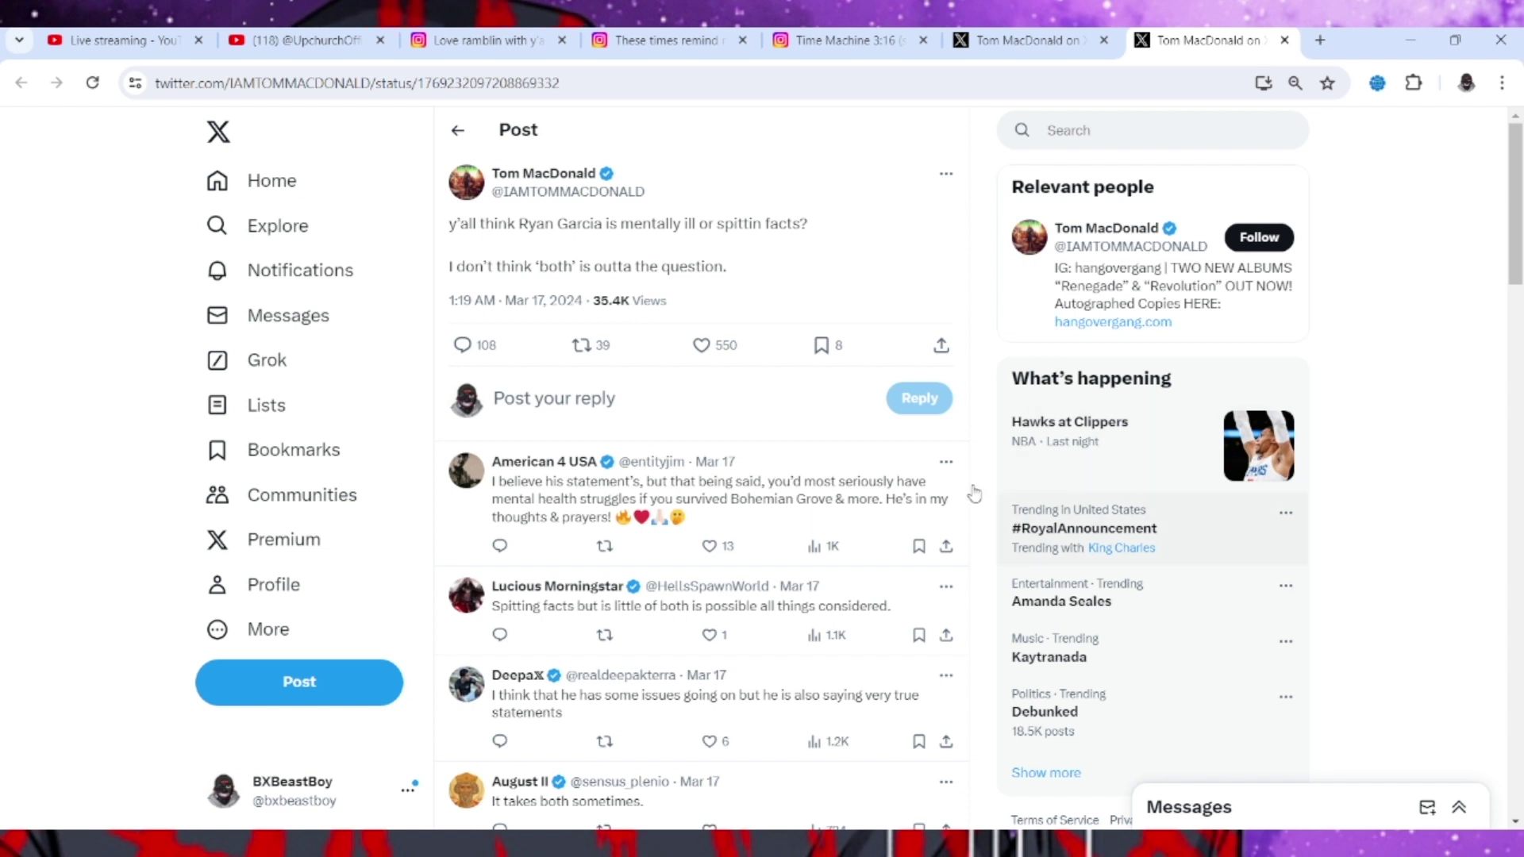
pyautogui.scroll(-1, 732, 510)
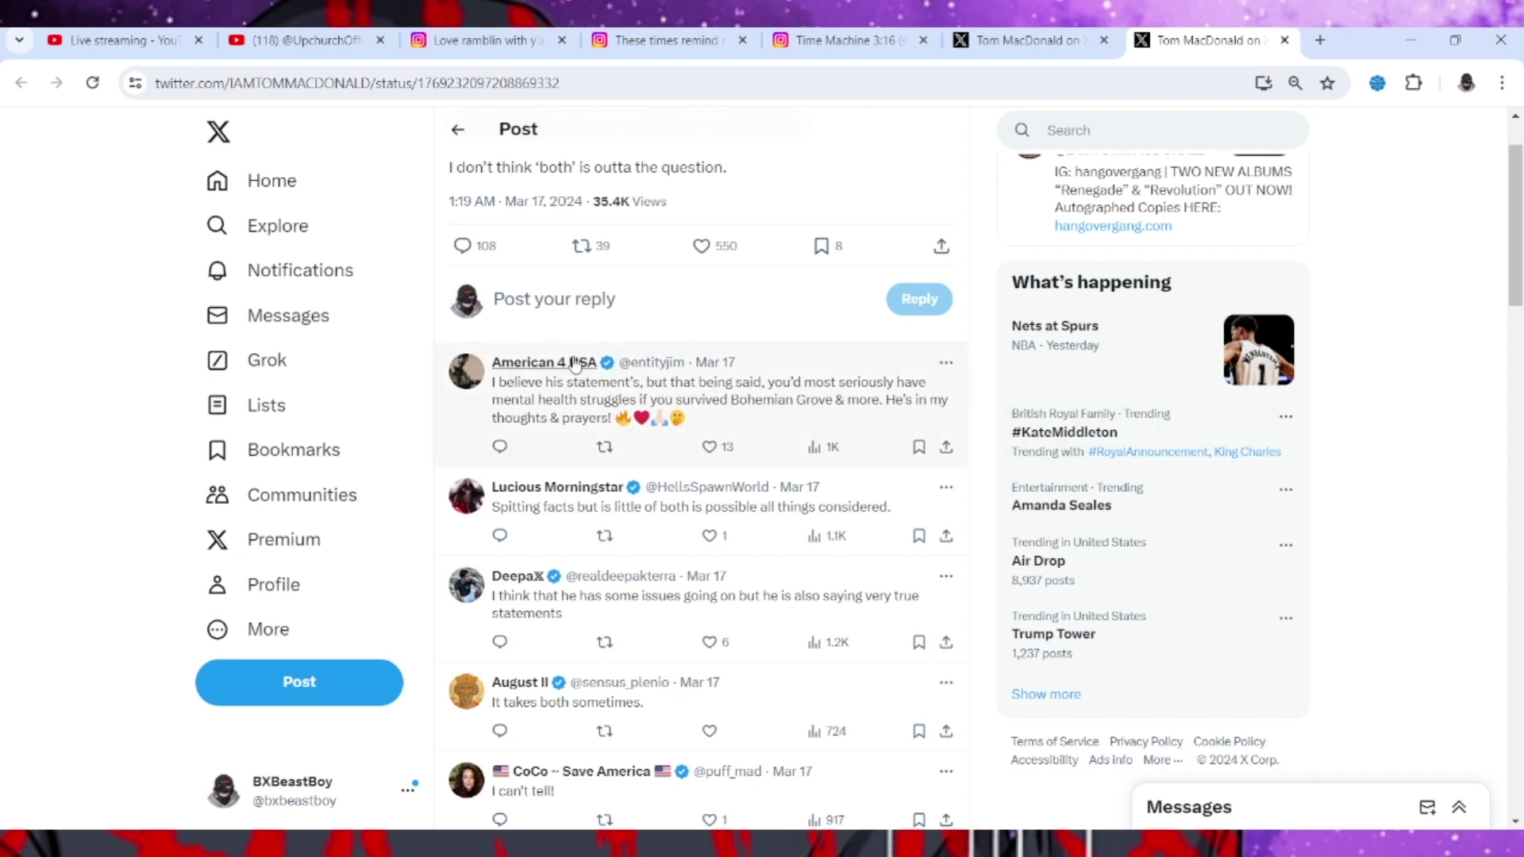
pyautogui.moveTo(544, 362)
pyautogui.scroll(-1, 823, 520)
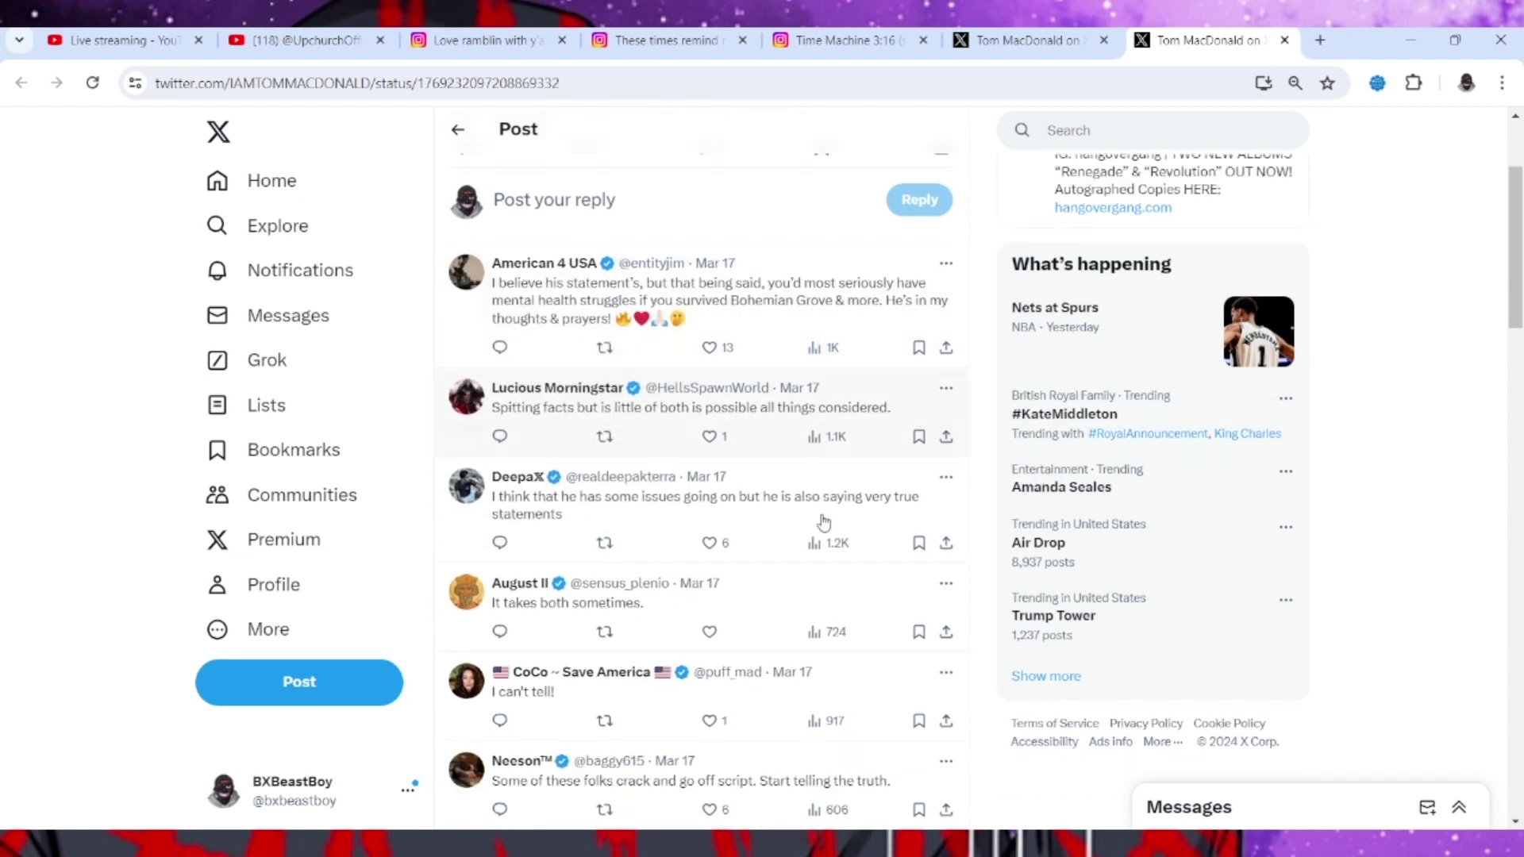